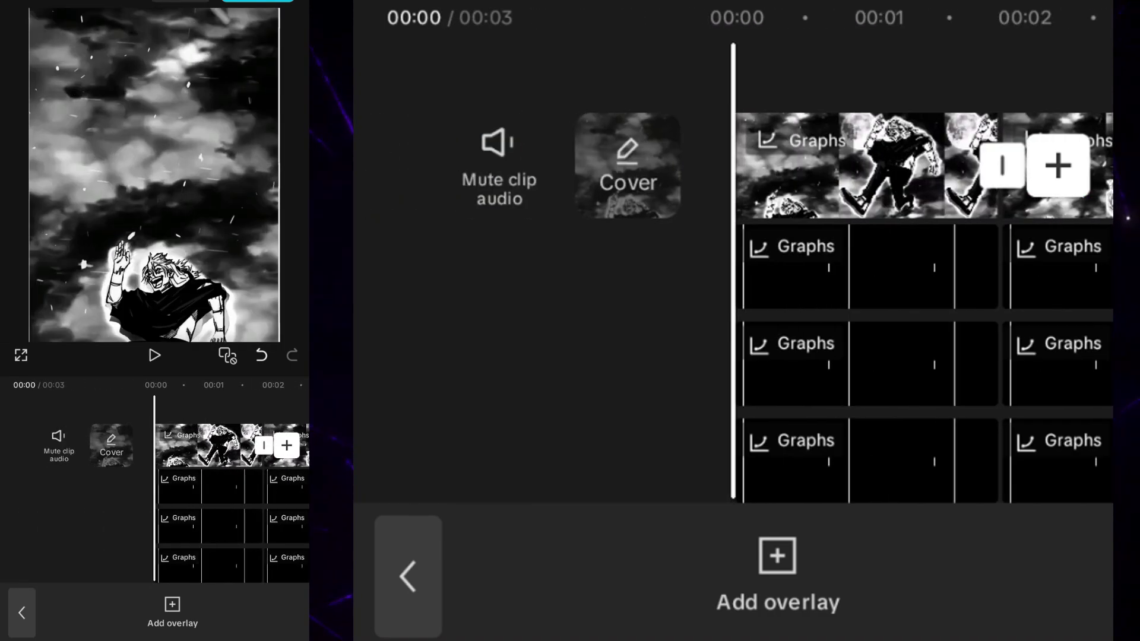
- Play the tunnel edit, inspect the last anime clip, and replay it from the start
key(space)
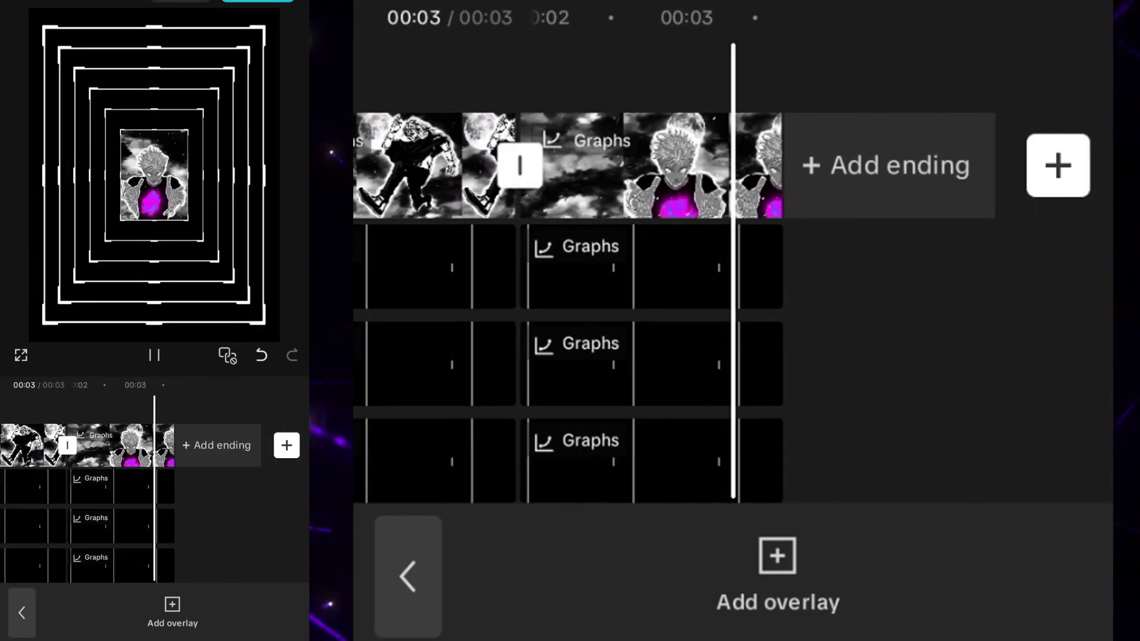
scroll(543, 166, up, 3)
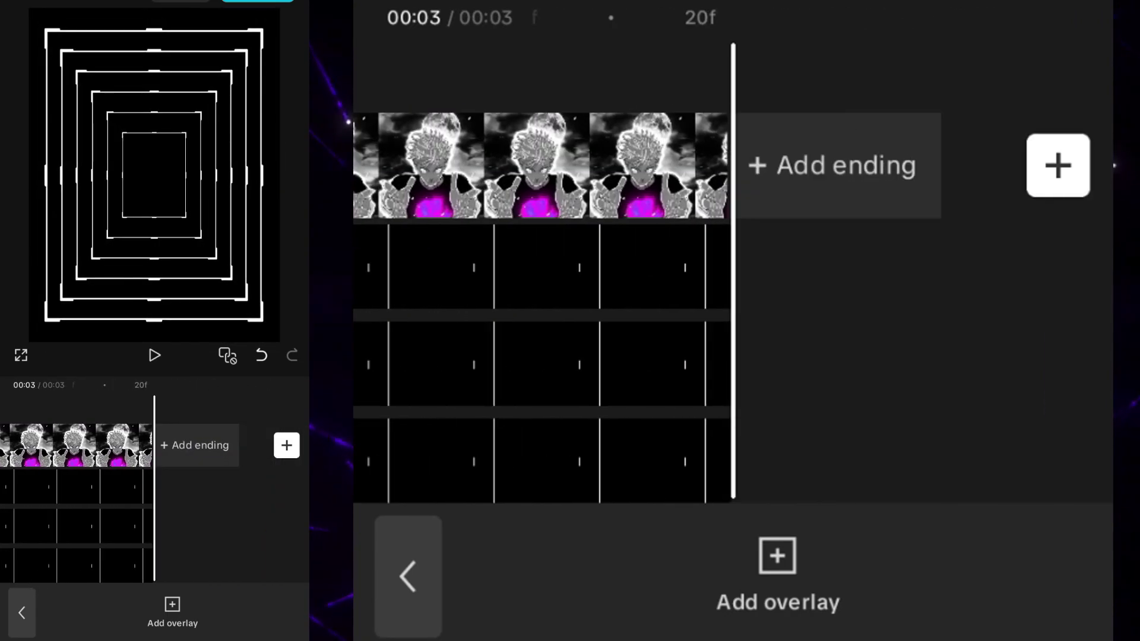
click(535, 166)
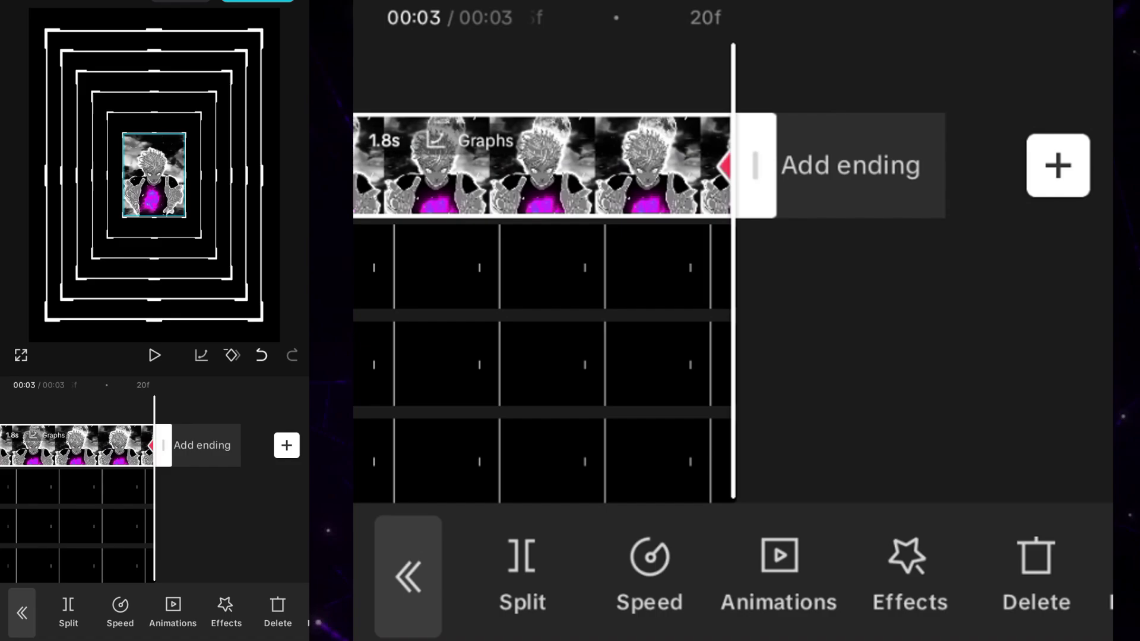
scroll(543, 166, up, 2)
scroll(733, 166, down, 3)
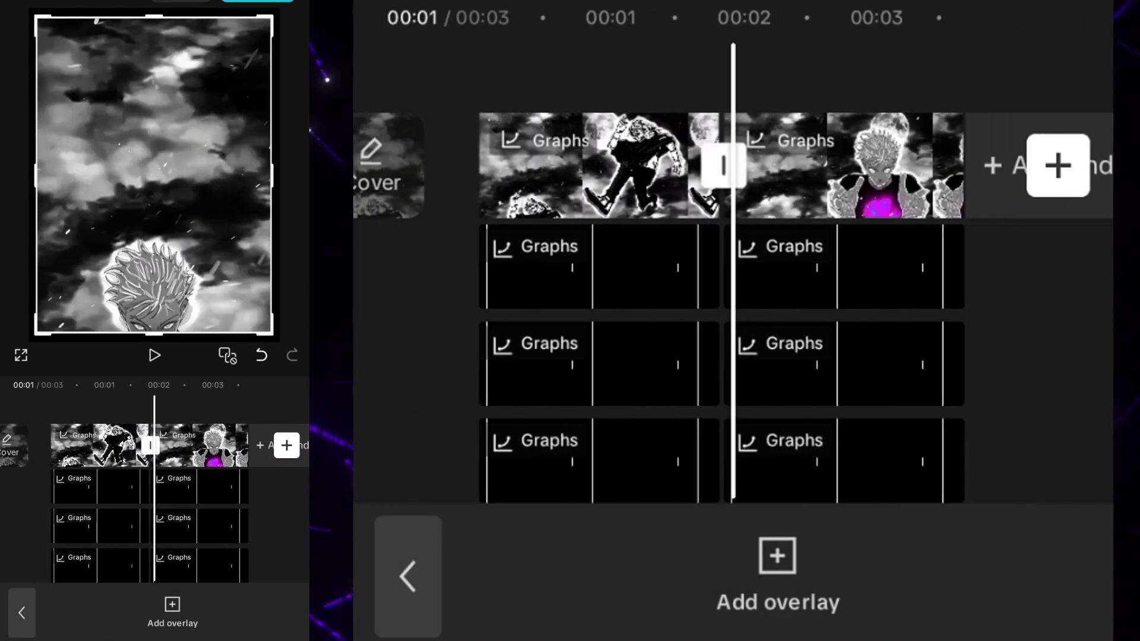
key(space)
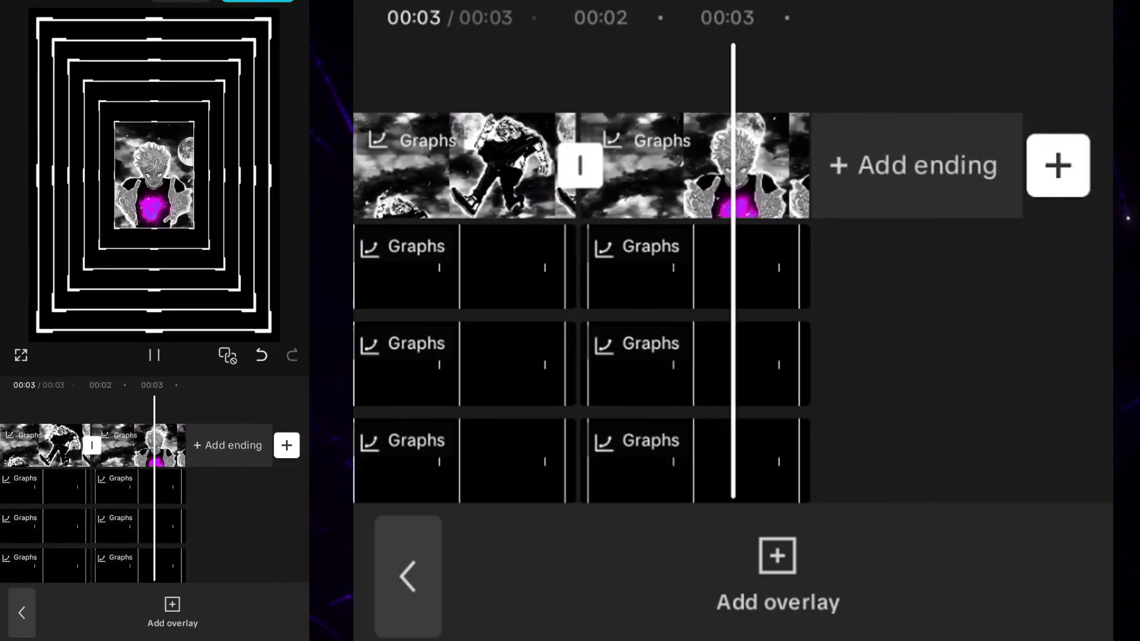
- Open the export settings, showing 1080p, 25 fps and an estimated 4 MB
click(181, 1)
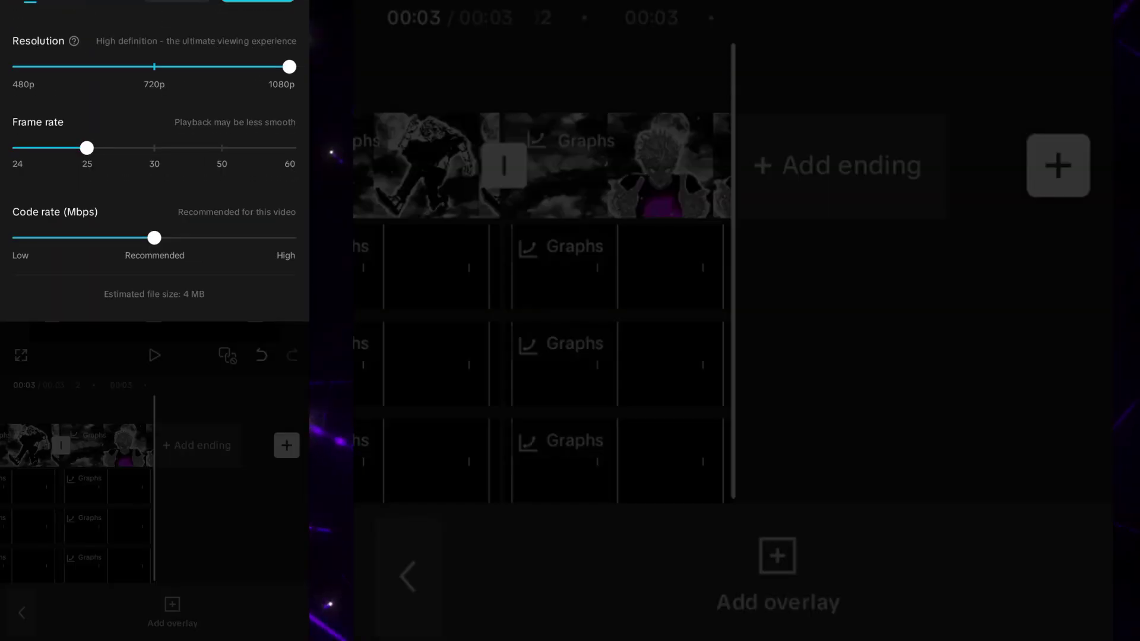